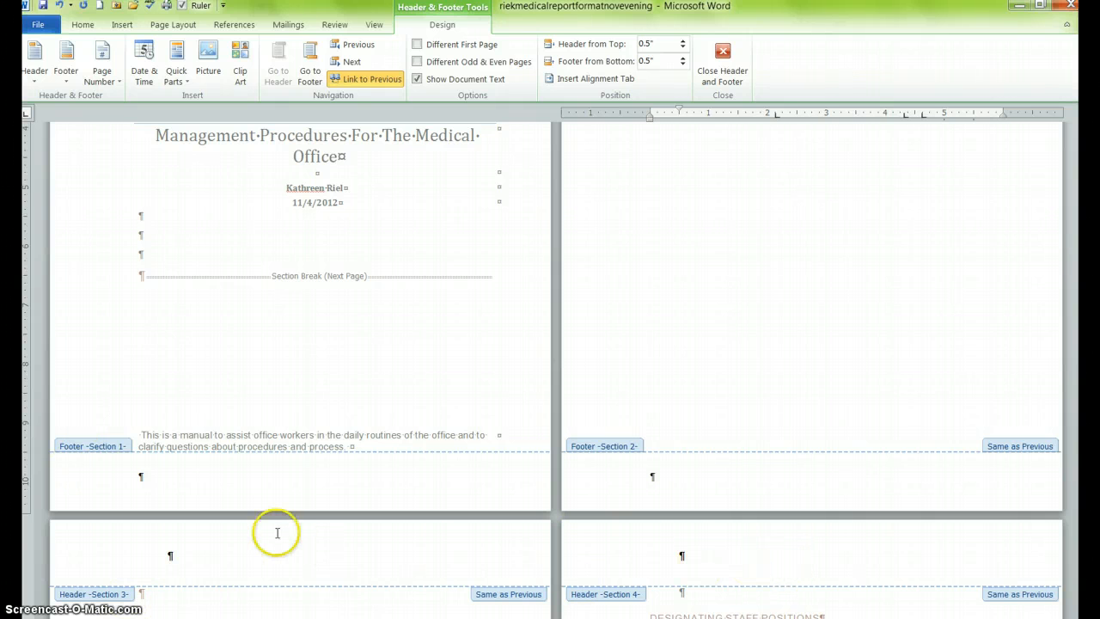
# - Turn on Different First Page for the section 1 header and move into the section 2 header
pyautogui.scroll(3, 297, 522)
pyautogui.scroll(4, 299, 524)
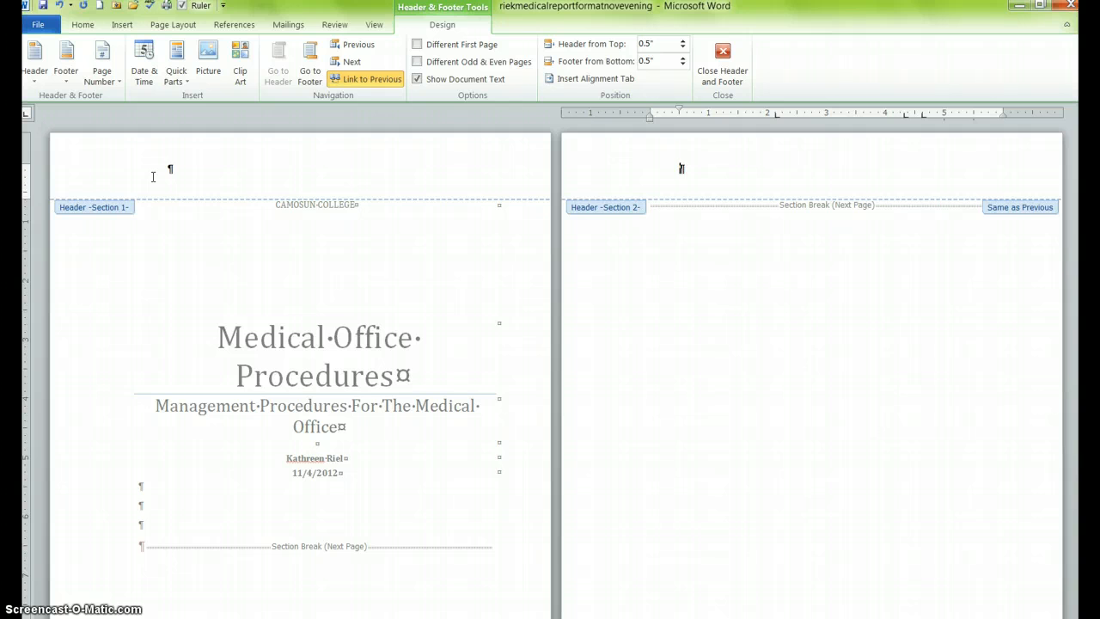
pyautogui.click(153, 177)
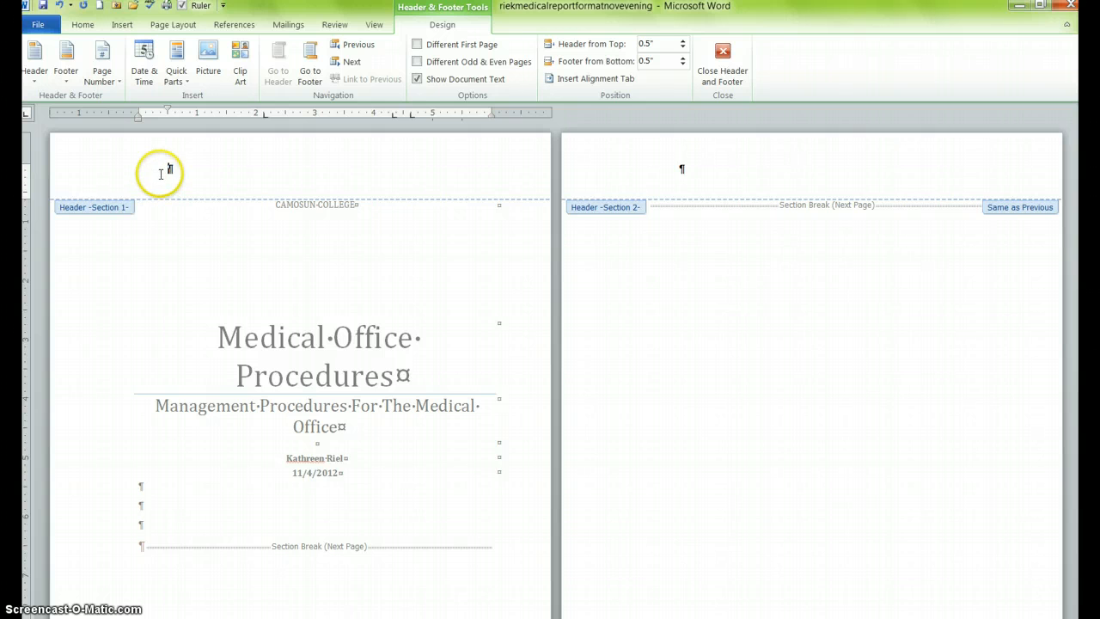
pyautogui.click(417, 45)
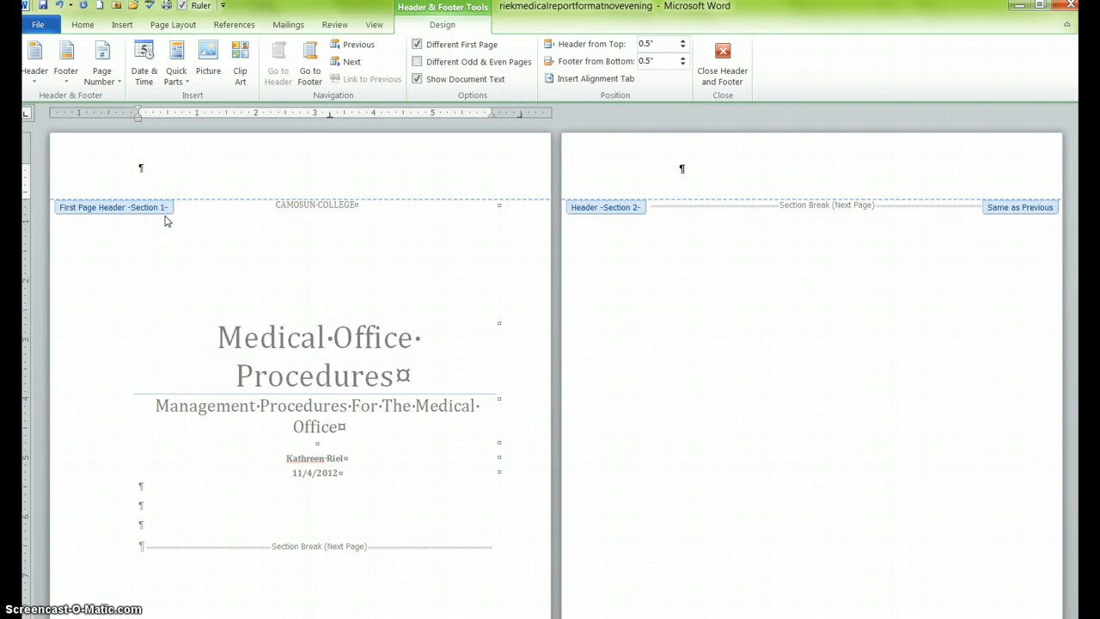
pyautogui.click(678, 169)
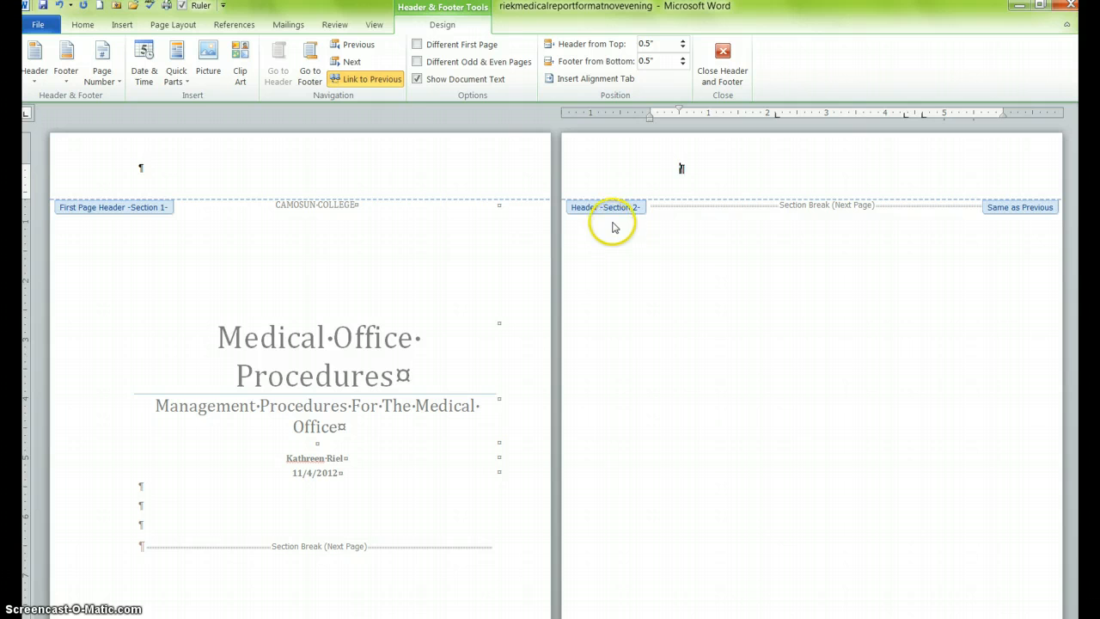
pyautogui.click(114, 84)
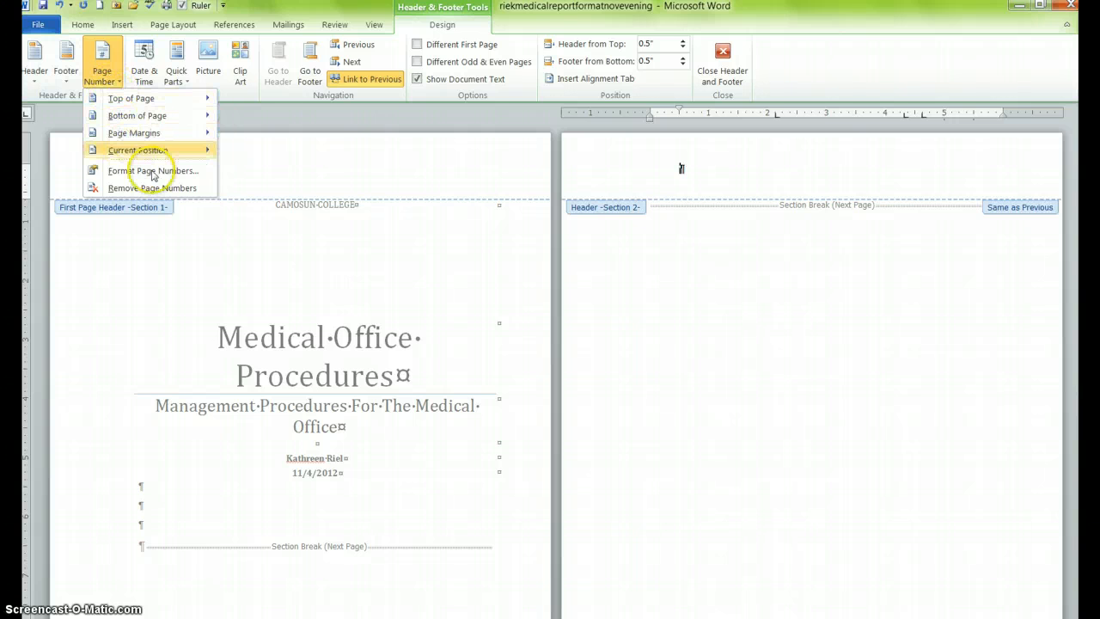
pyautogui.moveTo(147, 150)
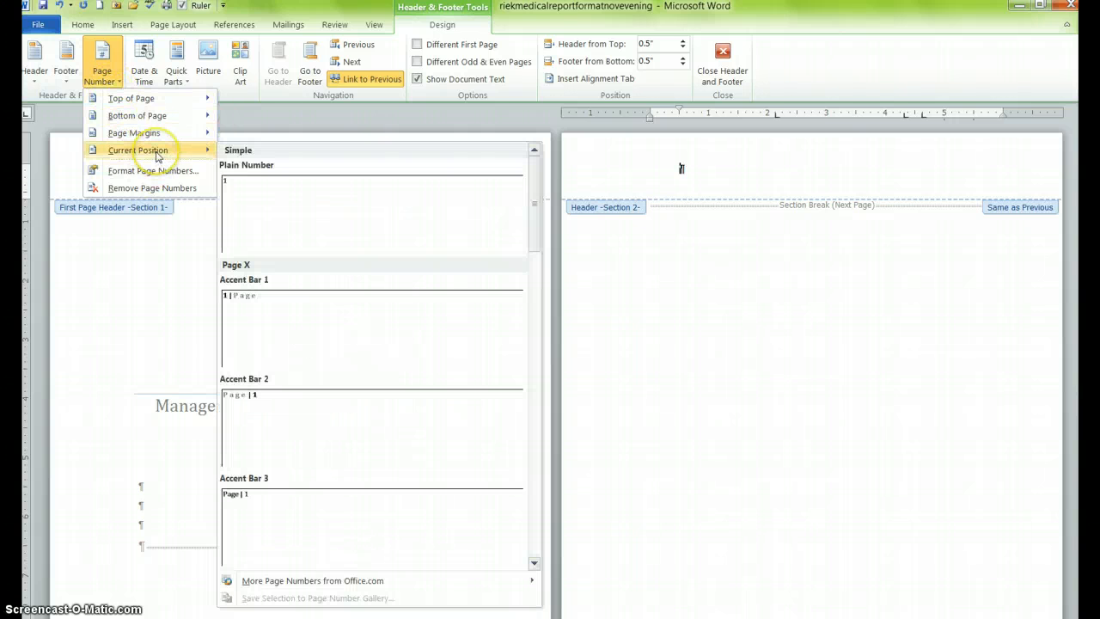
pyautogui.click(244, 205)
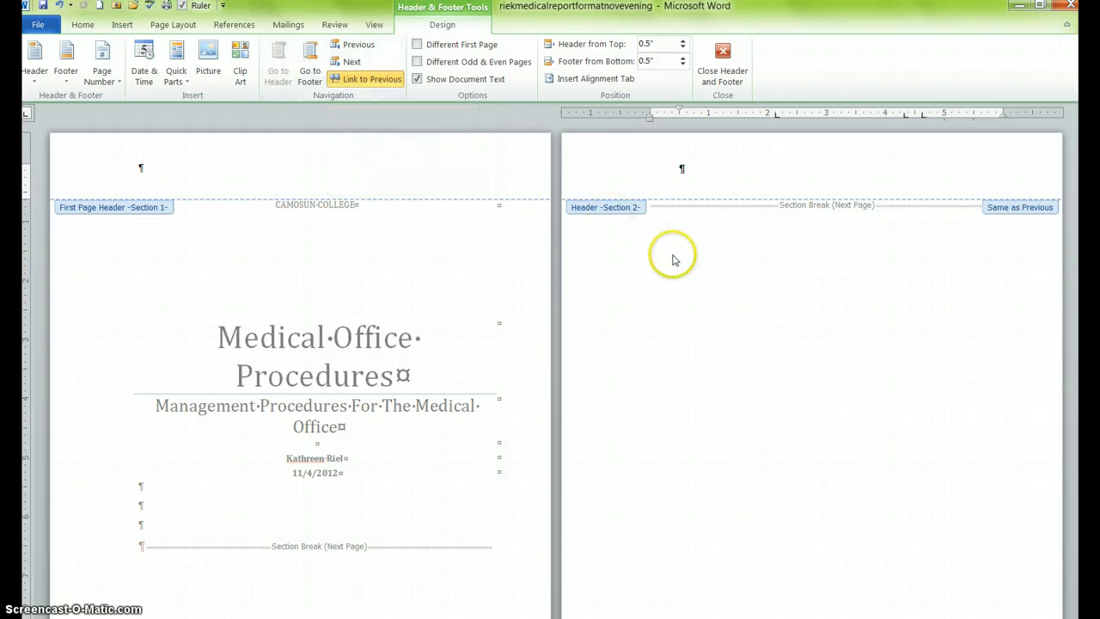
# - Unlink the section 2 header from the previous section and set its page numbering to start at 1
pyautogui.click(365, 81)
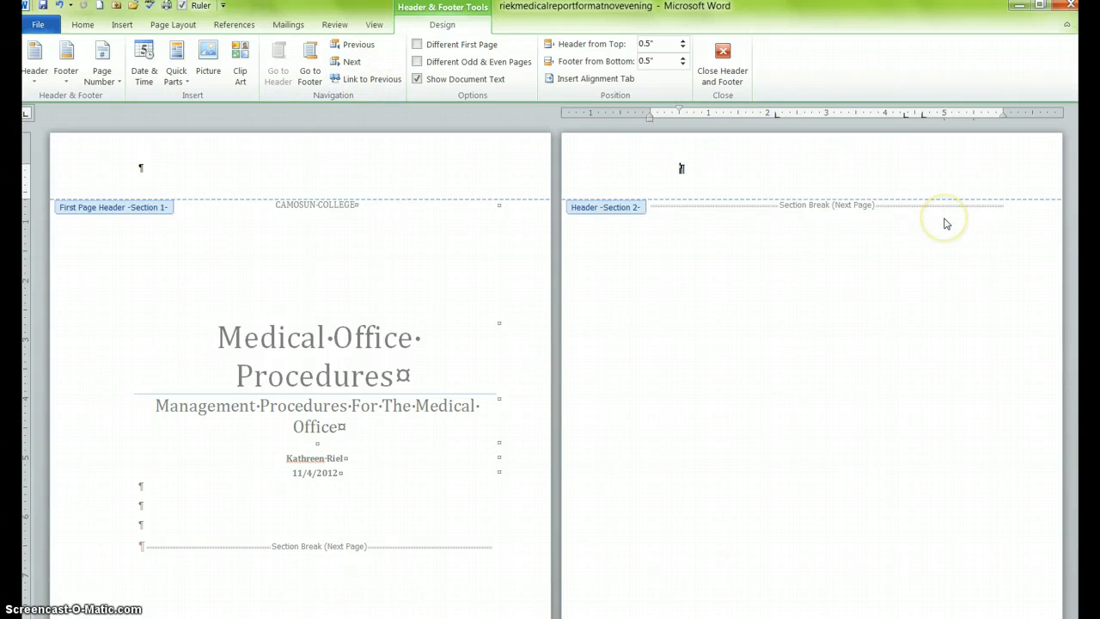
pyautogui.click(111, 86)
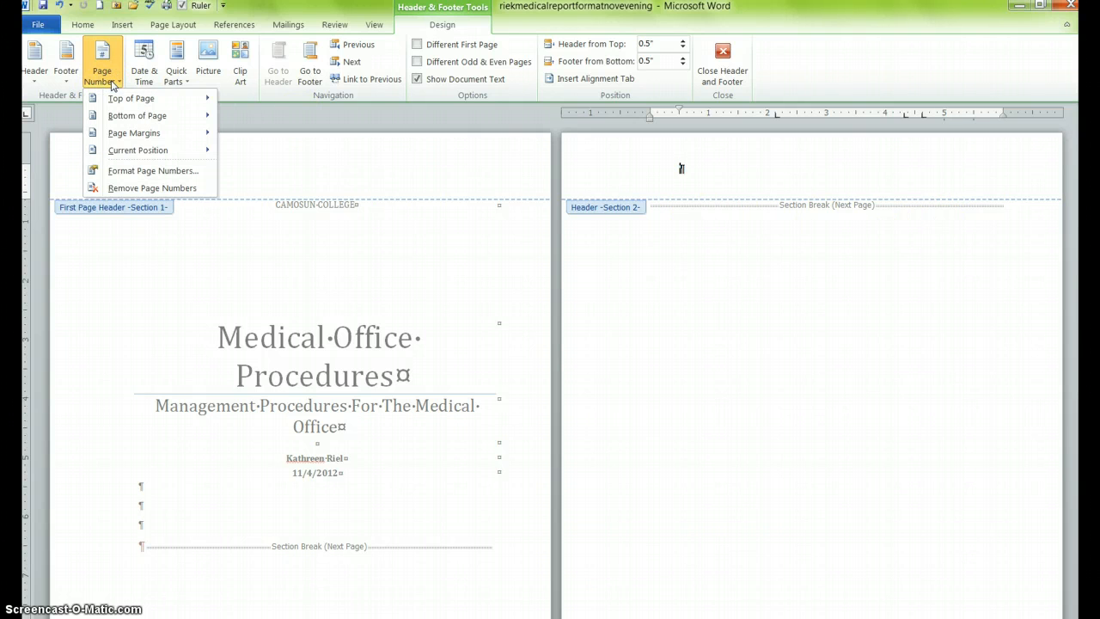
pyautogui.click(144, 171)
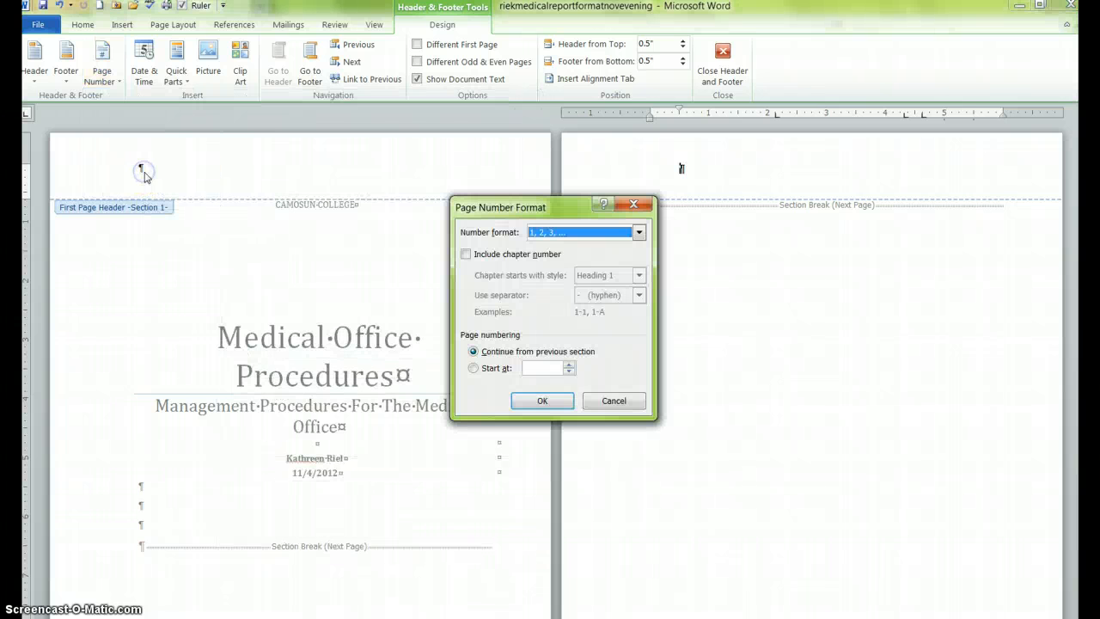
pyautogui.click(473, 369)
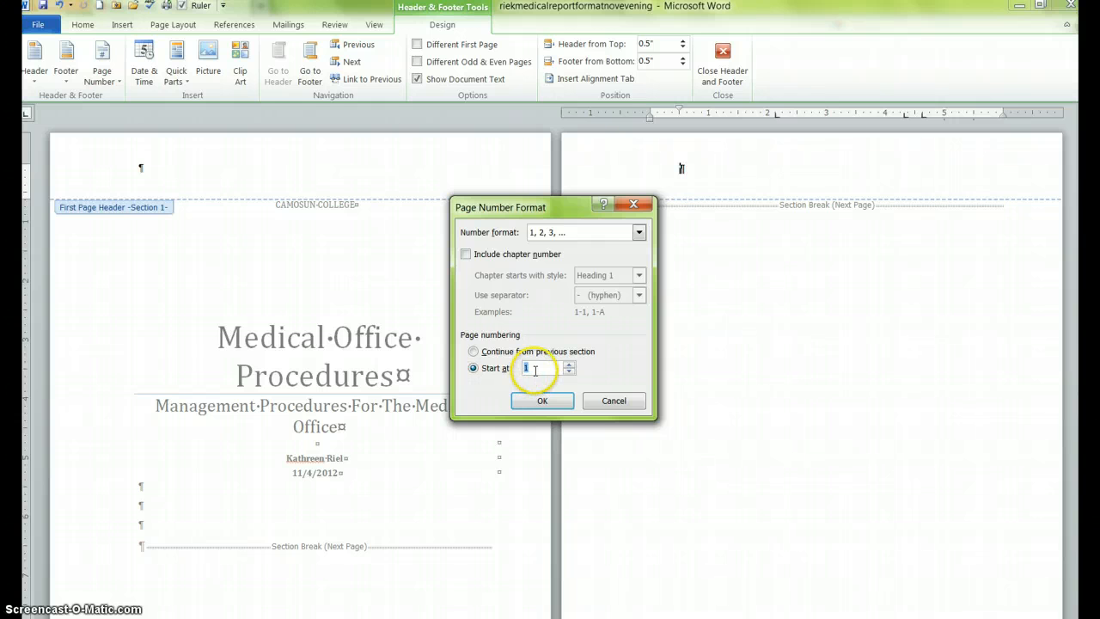
pyautogui.click(553, 400)
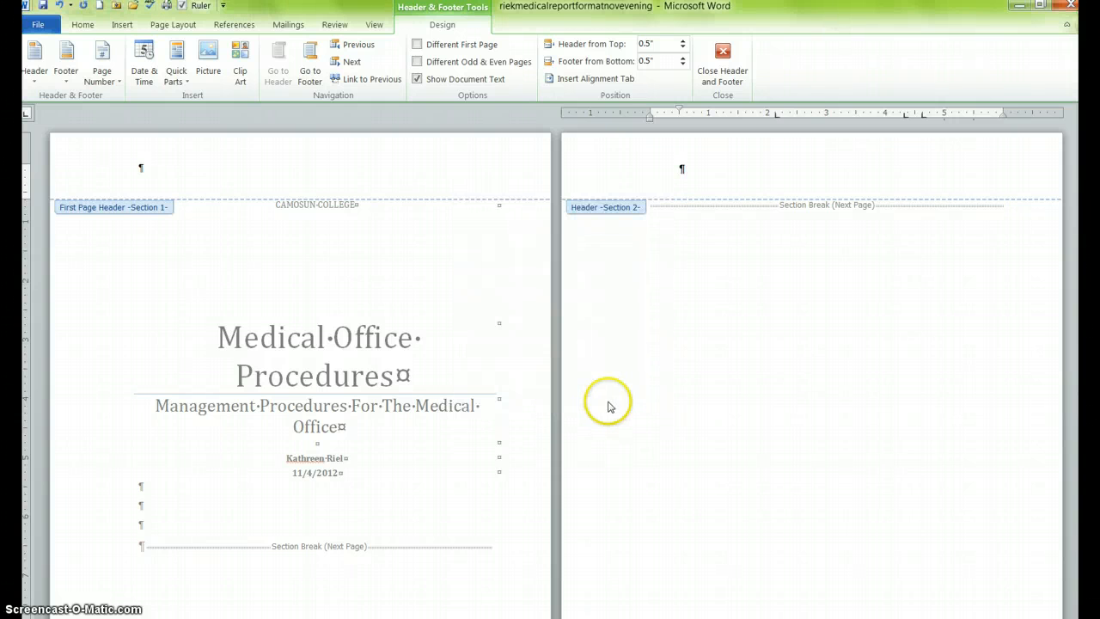
# - Insert a Plain Number page number at the current position in the section 2 header
pyautogui.click(103, 78)
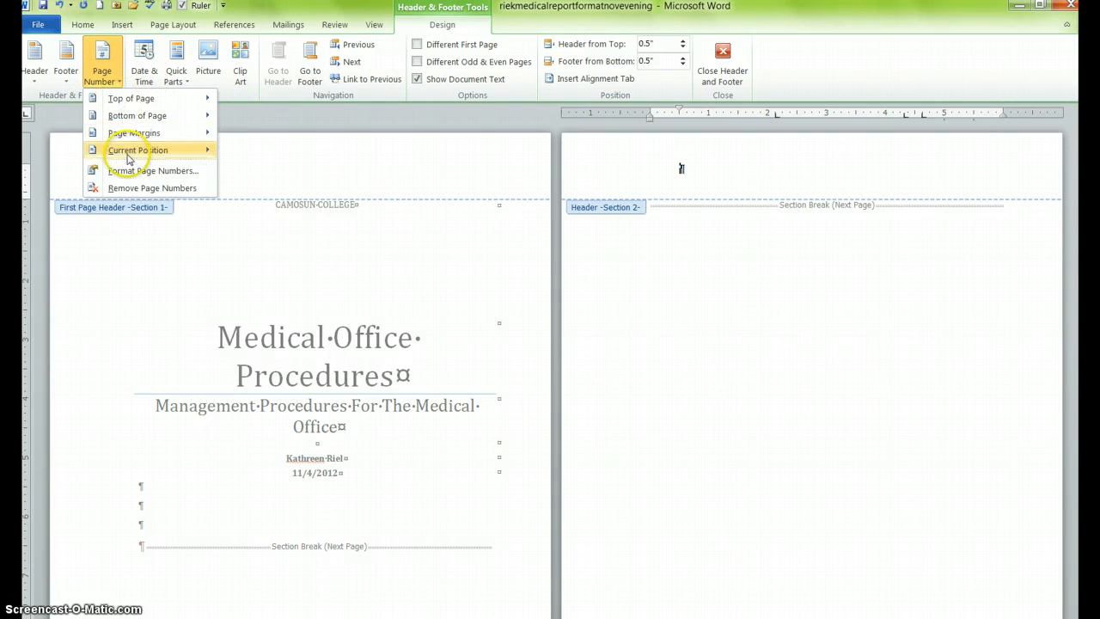
pyautogui.moveTo(129, 149)
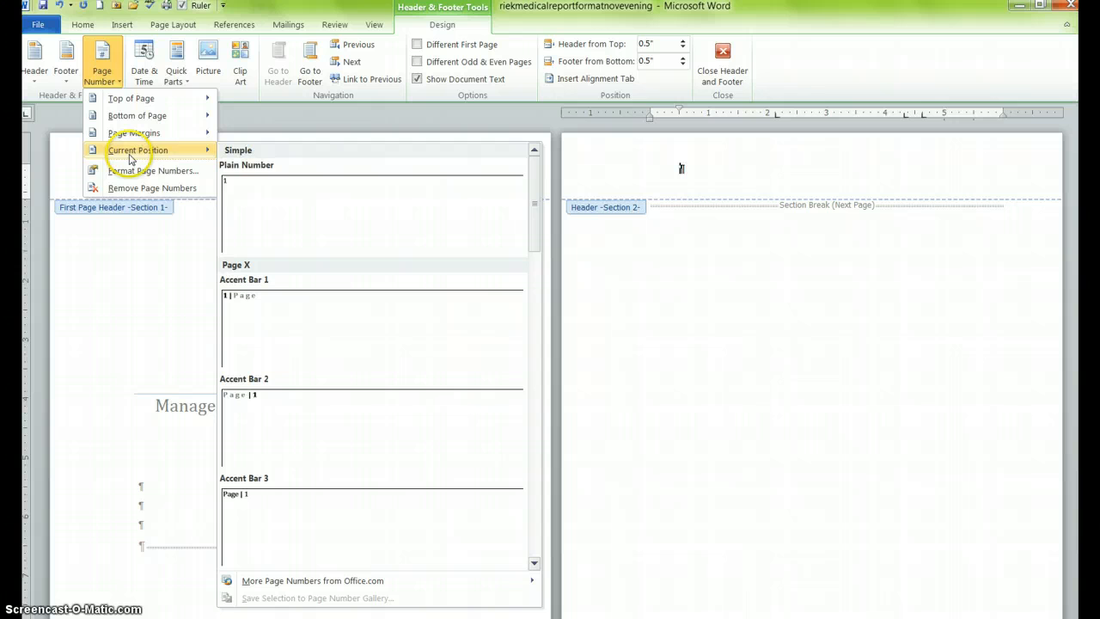
pyautogui.click(241, 199)
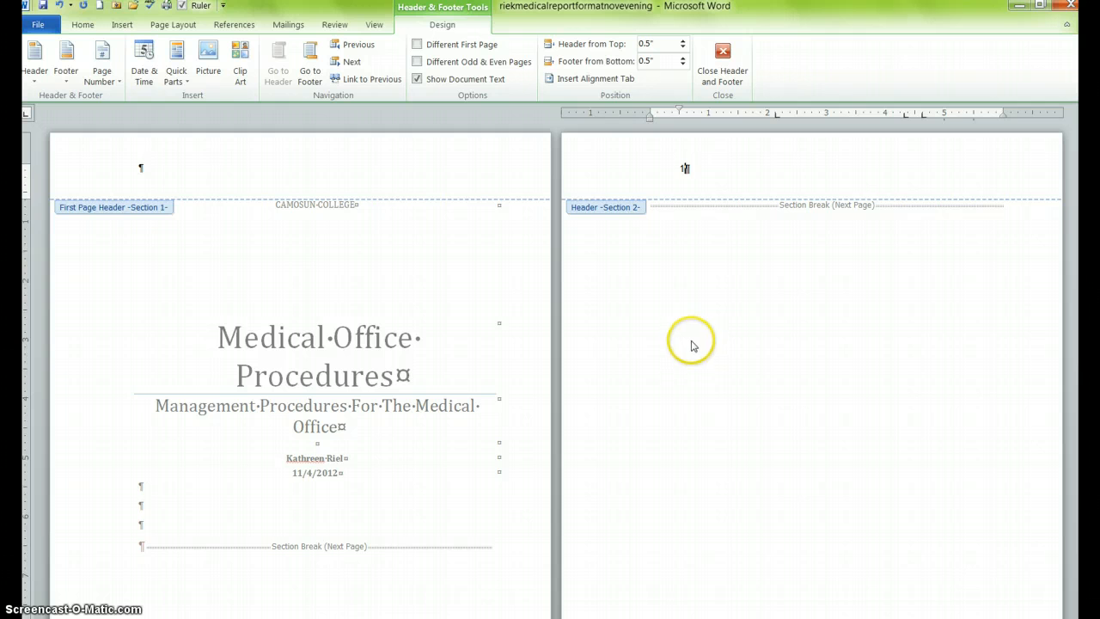
# - Unlink the section 3 header, above "Management of the Medical Office", from the previous section
pyautogui.scroll(-7, 664, 346)
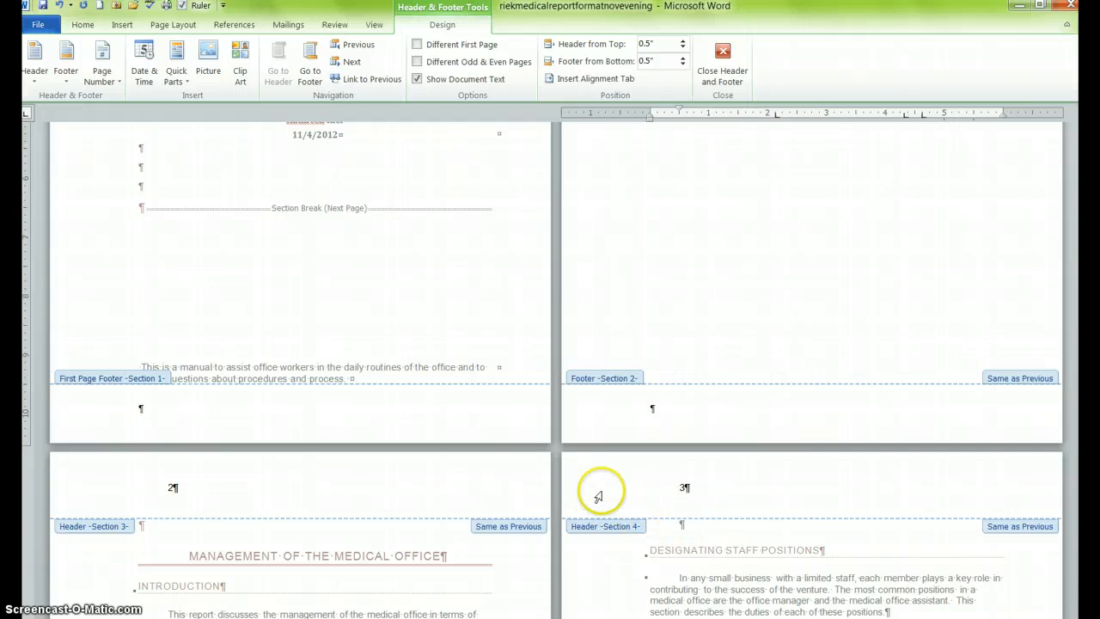
pyautogui.scroll(7, 601, 476)
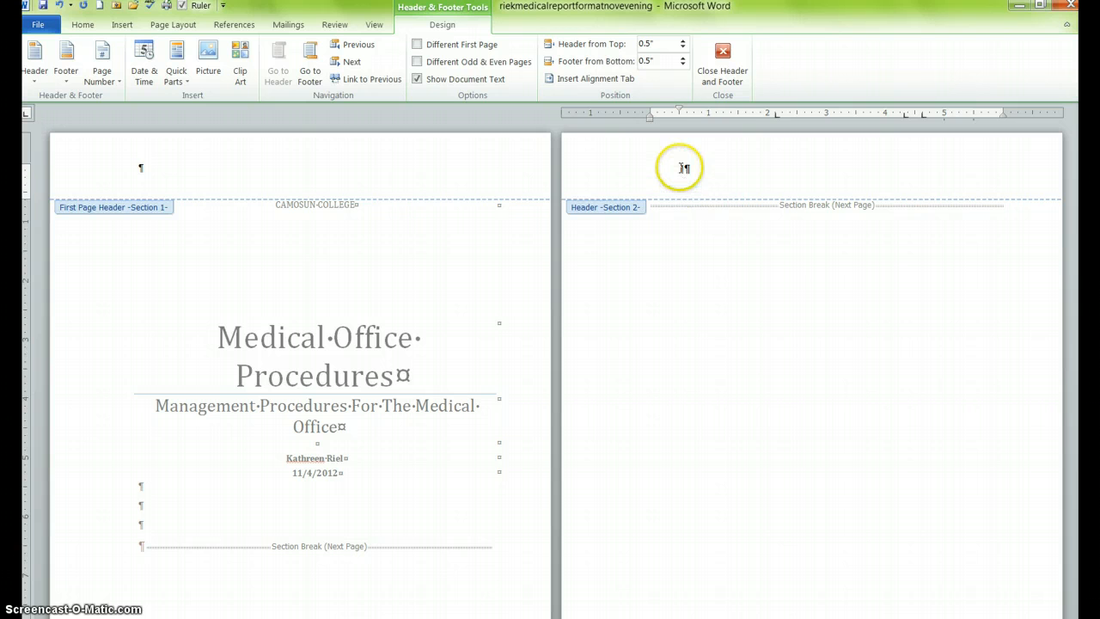
pyautogui.scroll(-8, 633, 372)
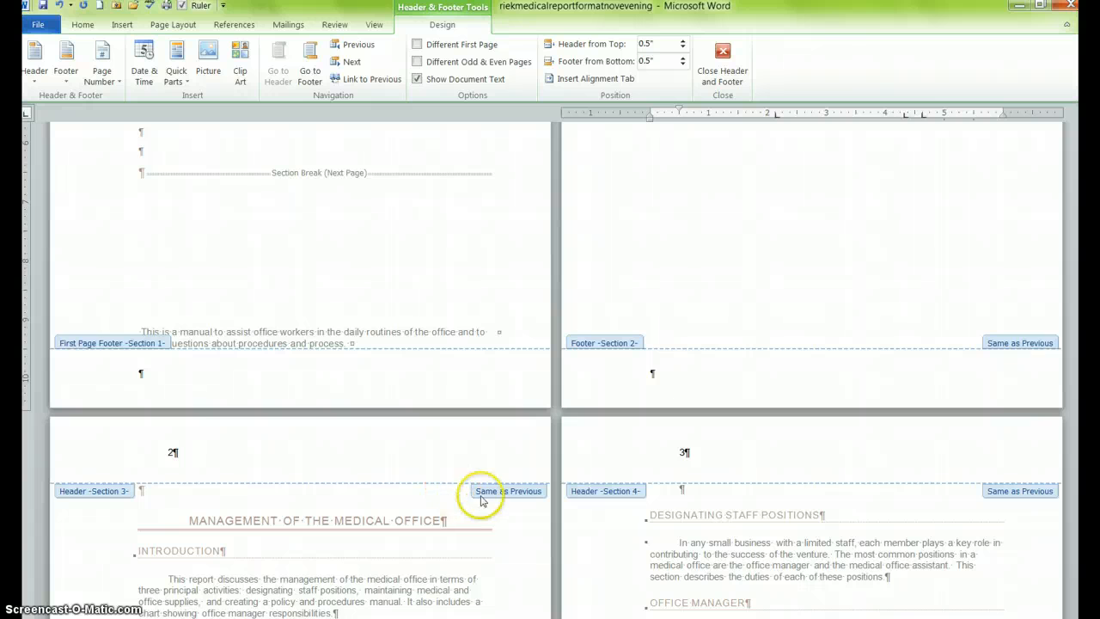
pyautogui.scroll(8, 484, 493)
pyautogui.scroll(-9, 528, 468)
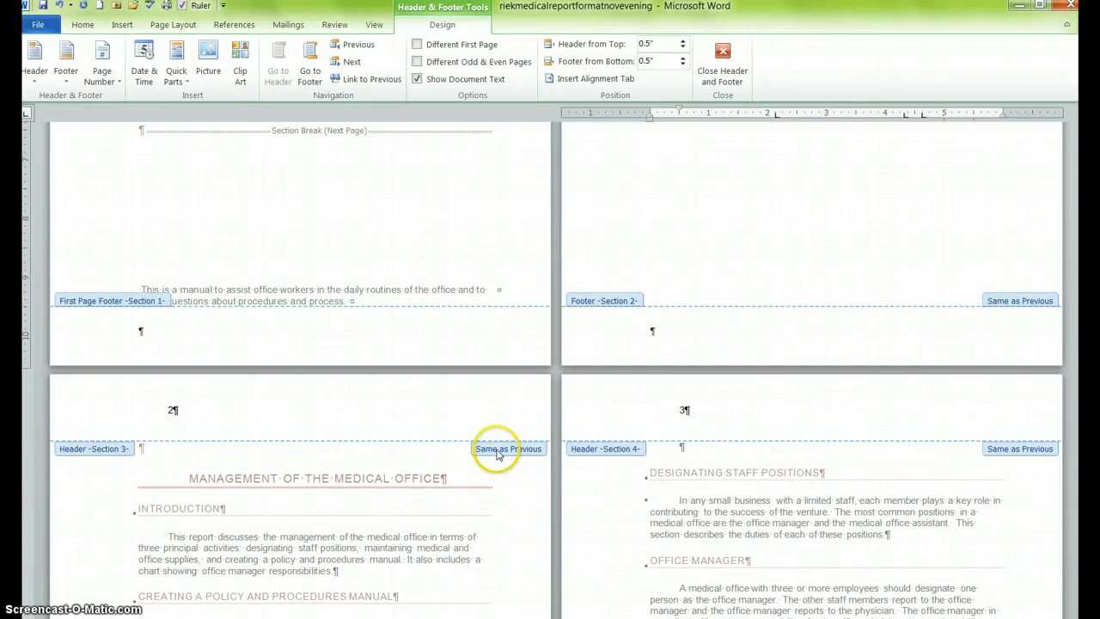
pyautogui.click(267, 424)
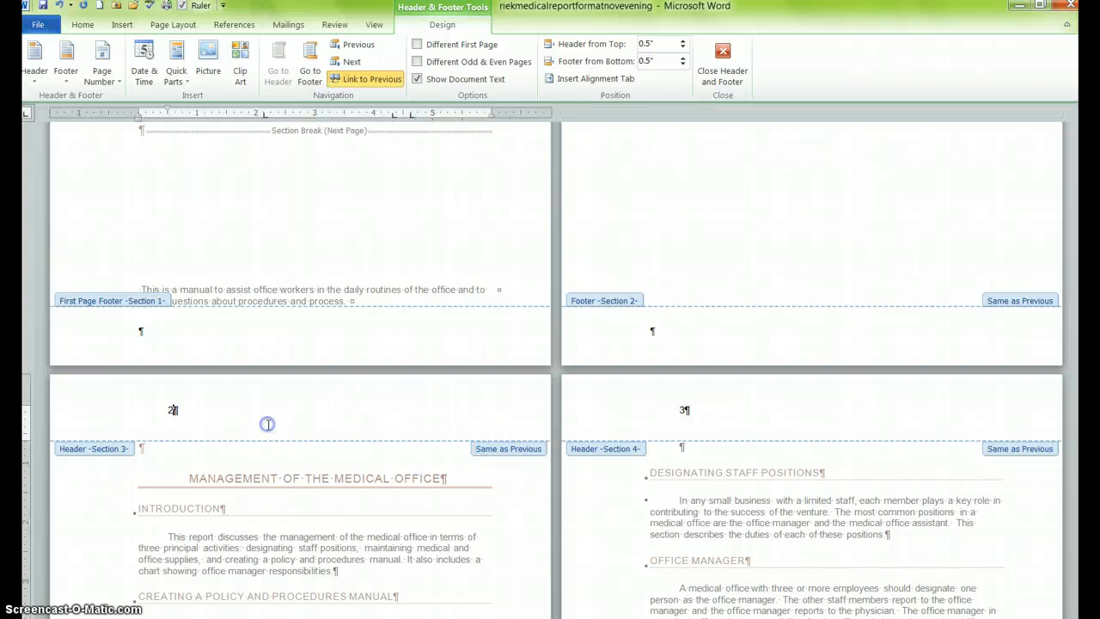
pyautogui.click(361, 79)
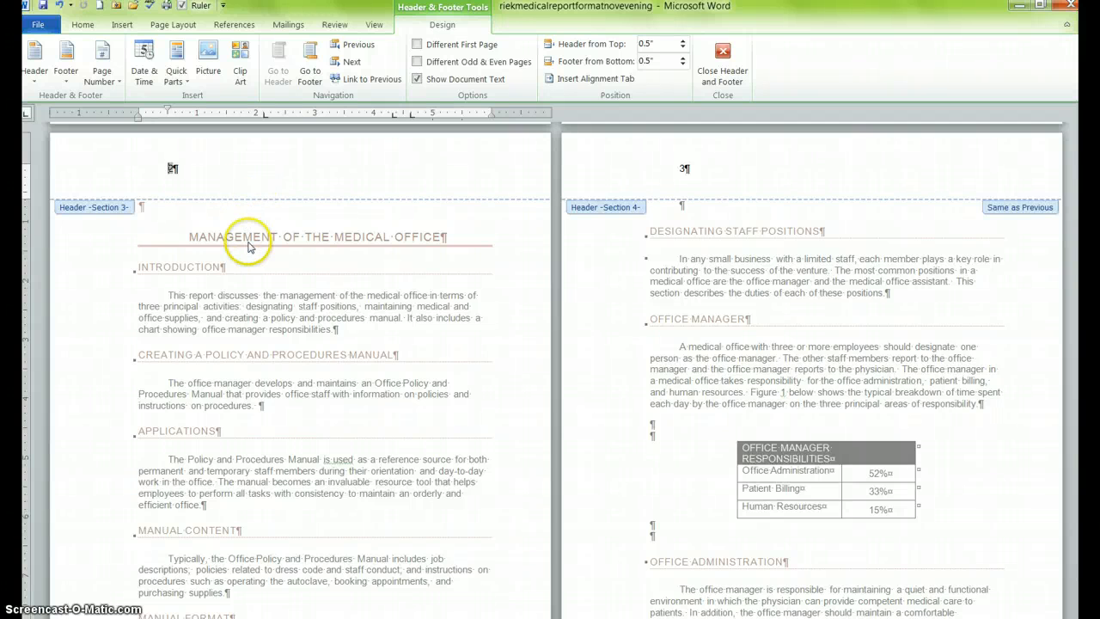
# - Delete the page number from the section 2 header on the blank page
pyautogui.scroll(3, 248, 245)
pyautogui.scroll(7, 248, 245)
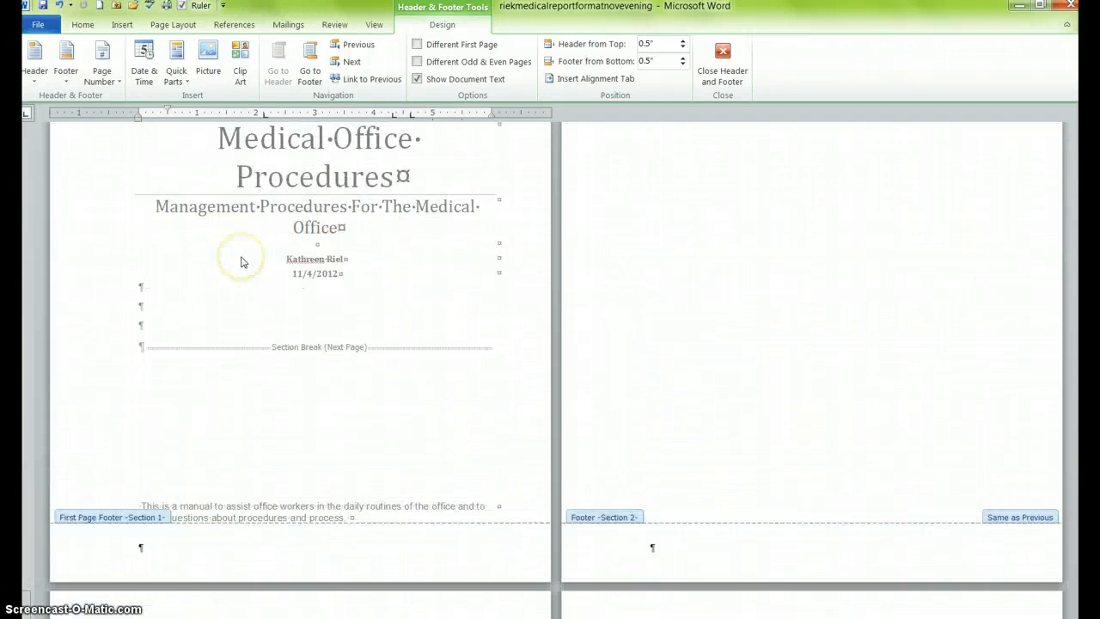
pyautogui.scroll(-3, 253, 271)
pyautogui.scroll(-1, 253, 270)
pyautogui.scroll(7, 510, 318)
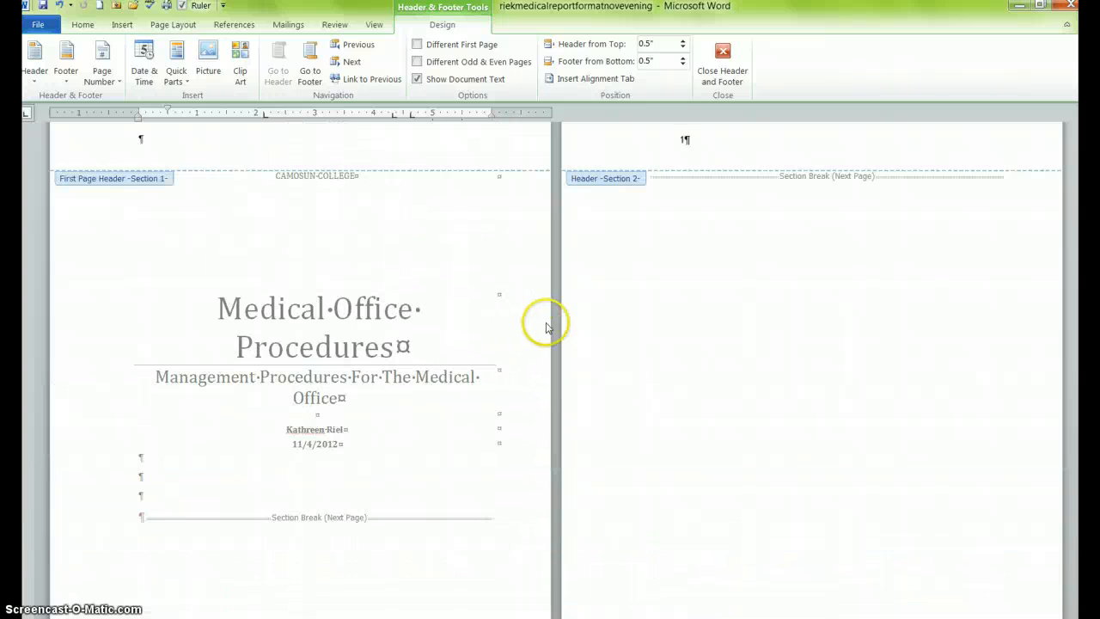
pyautogui.click(685, 146)
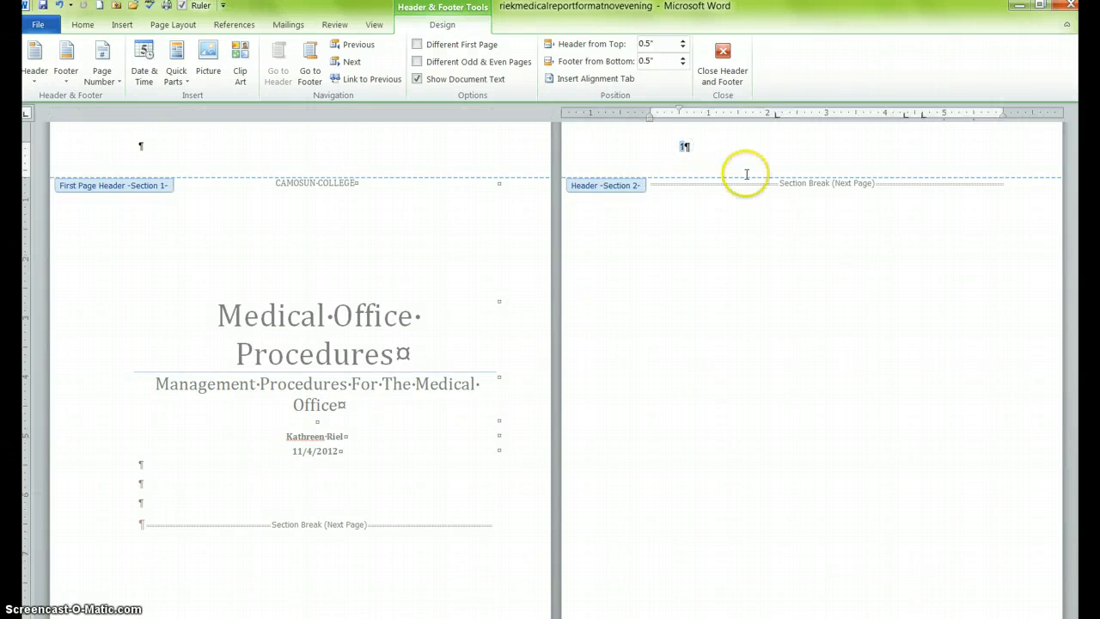
# - Unlink the section 4 header, above "Designating Staff Positions", from the previous section
pyautogui.scroll(-8, 695, 266)
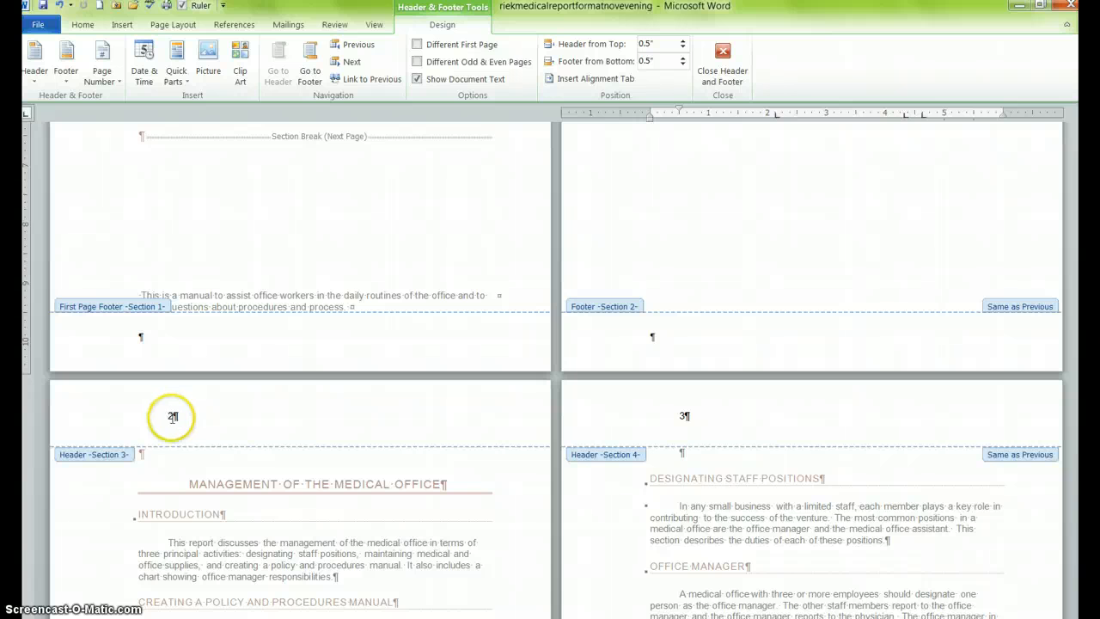
pyautogui.click(172, 417)
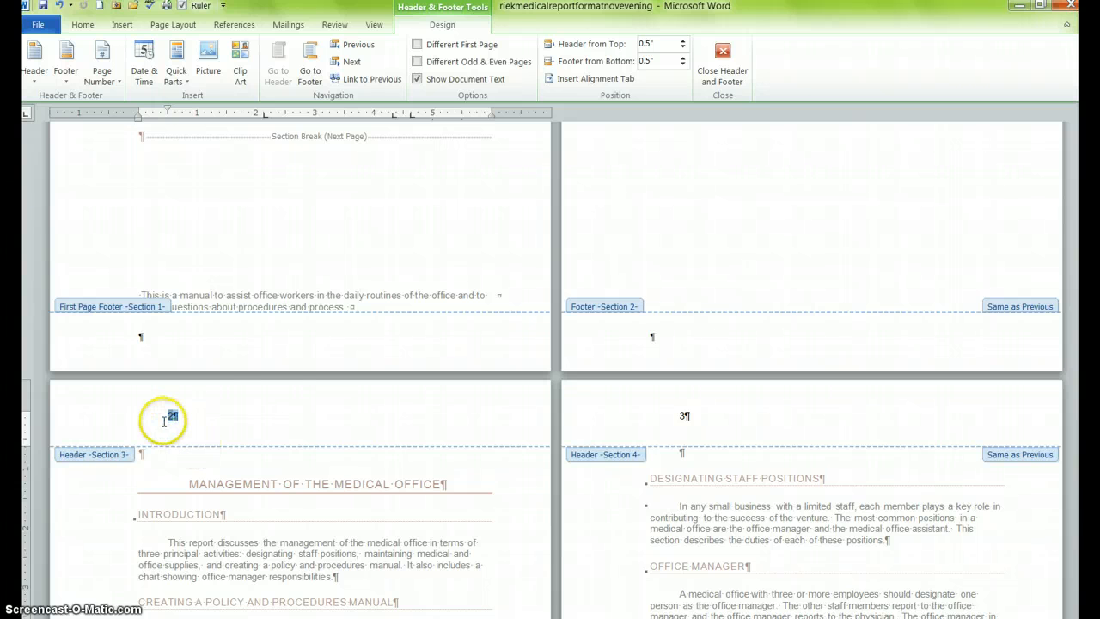
pyautogui.moveTo(170, 418)
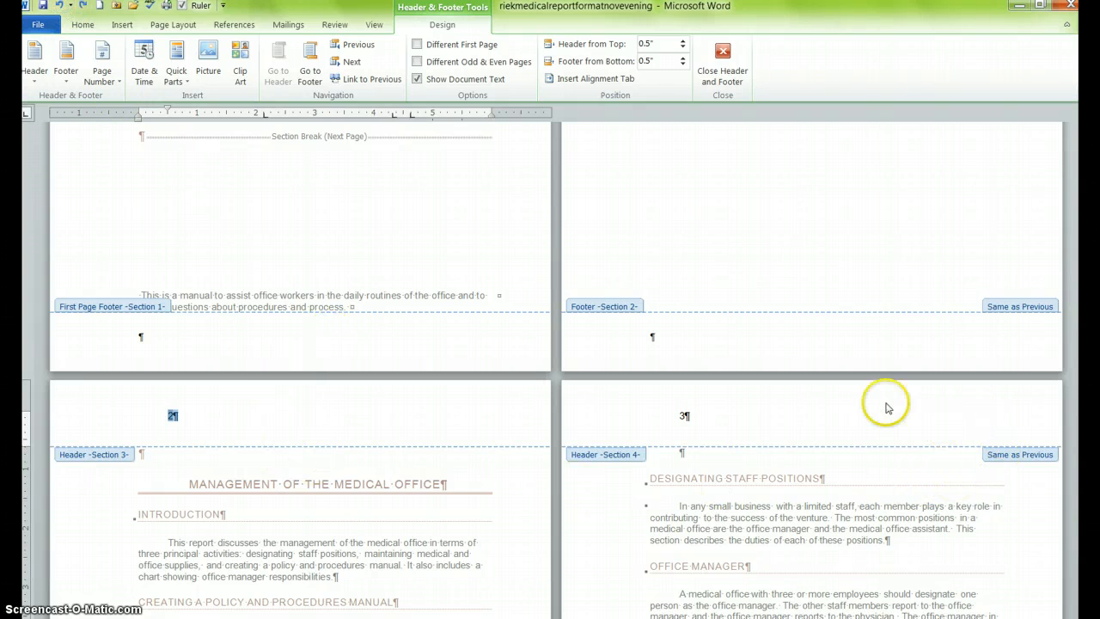
pyautogui.click(842, 417)
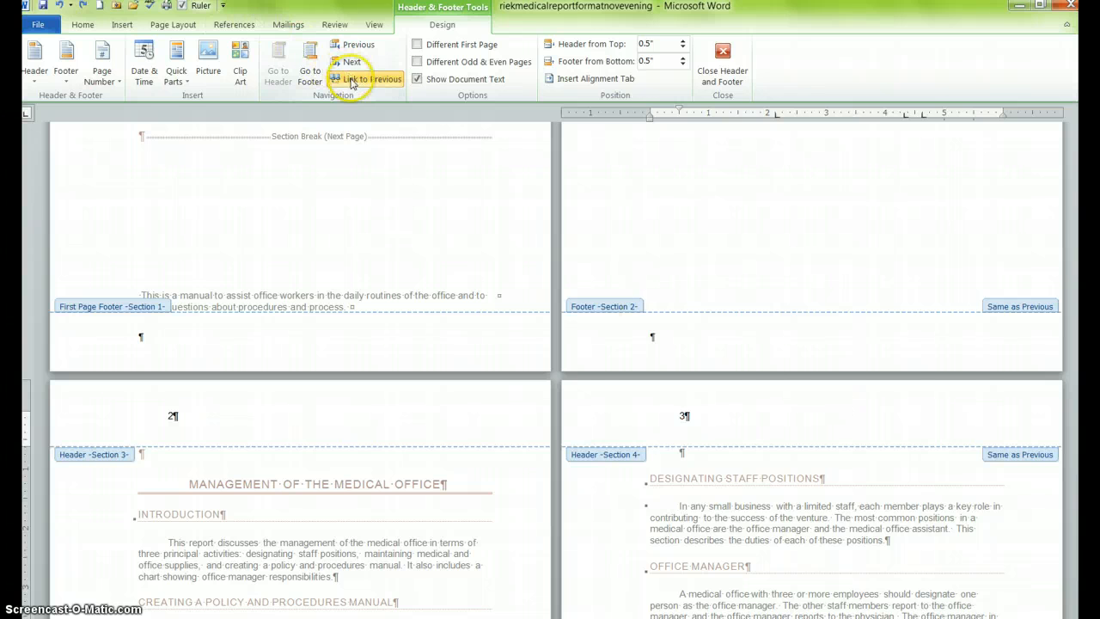
pyautogui.click(351, 83)
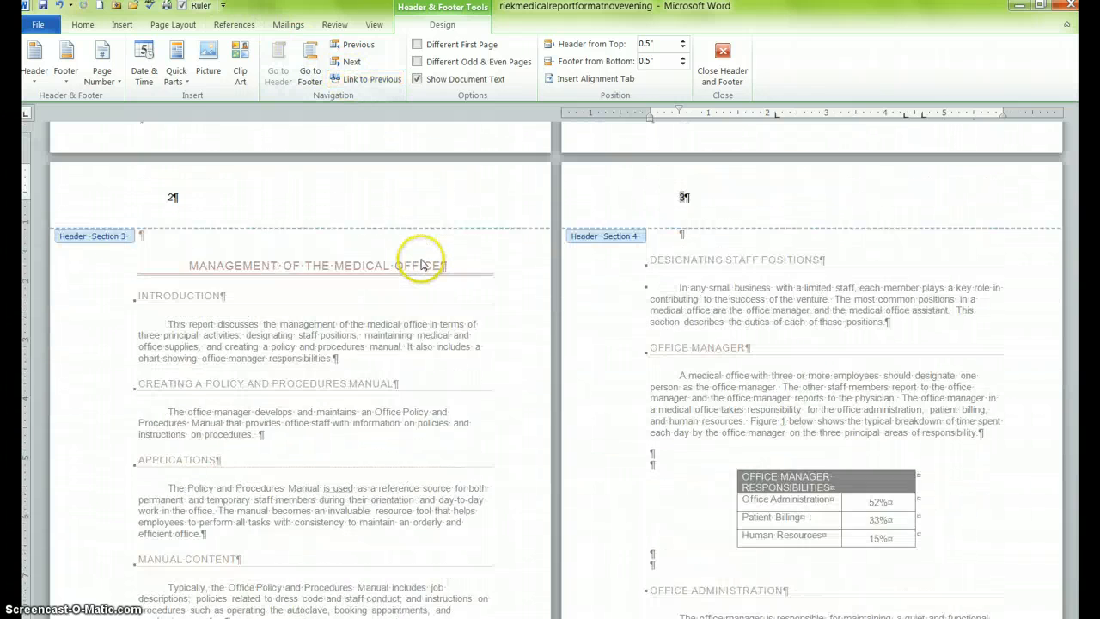
# - Delete the page number from the section 3 header above "Management of the Medical Office"
pyautogui.scroll(1, 421, 265)
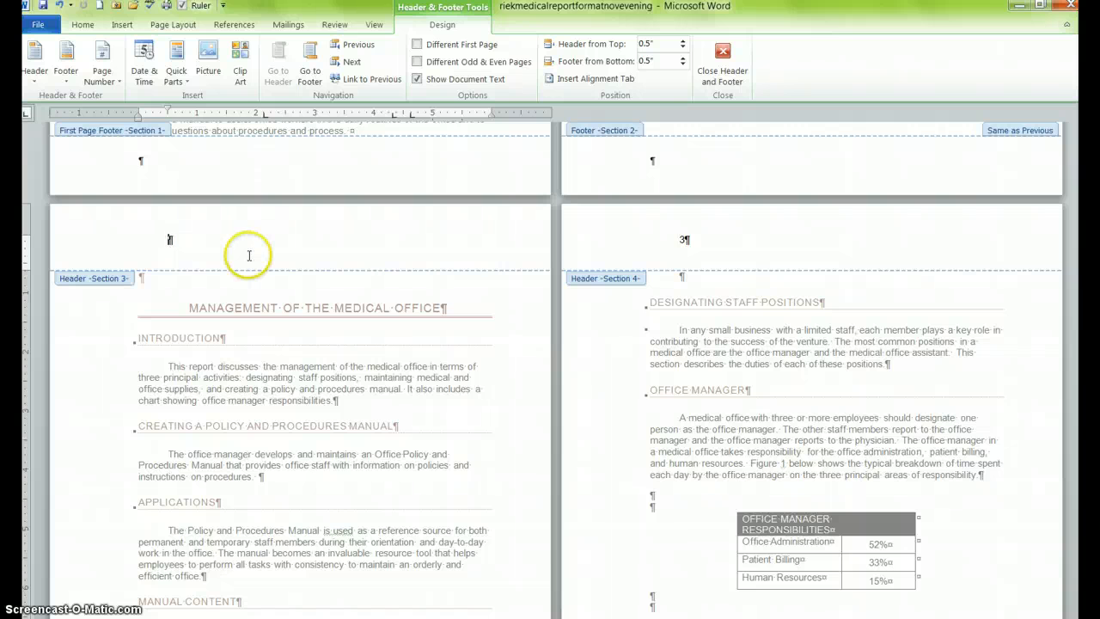
pyautogui.scroll(5, 530, 358)
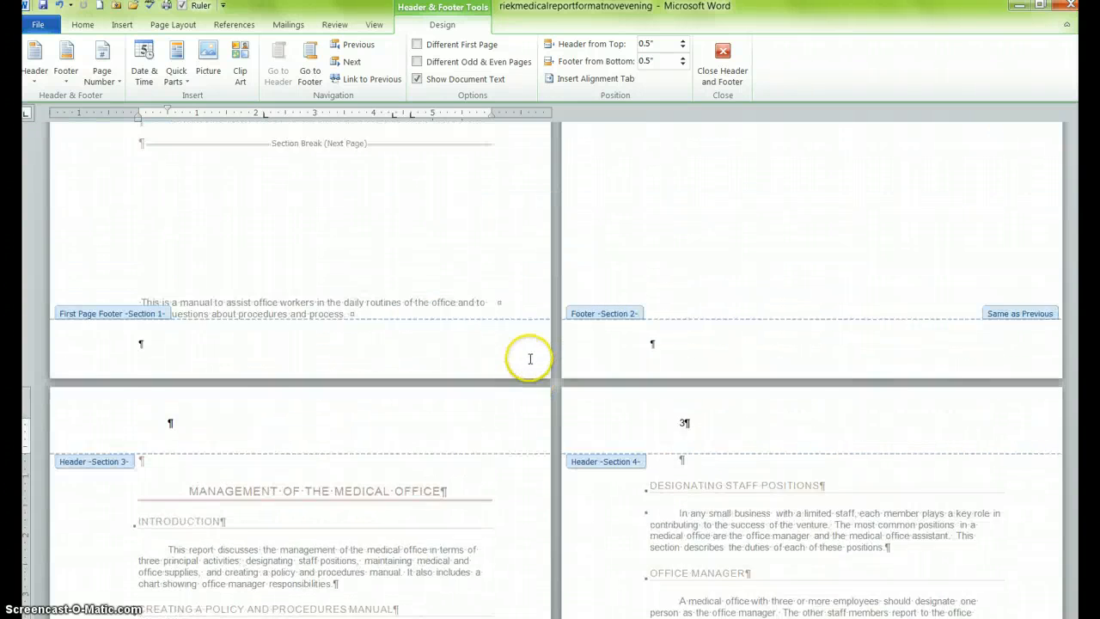
pyautogui.scroll(11, 531, 358)
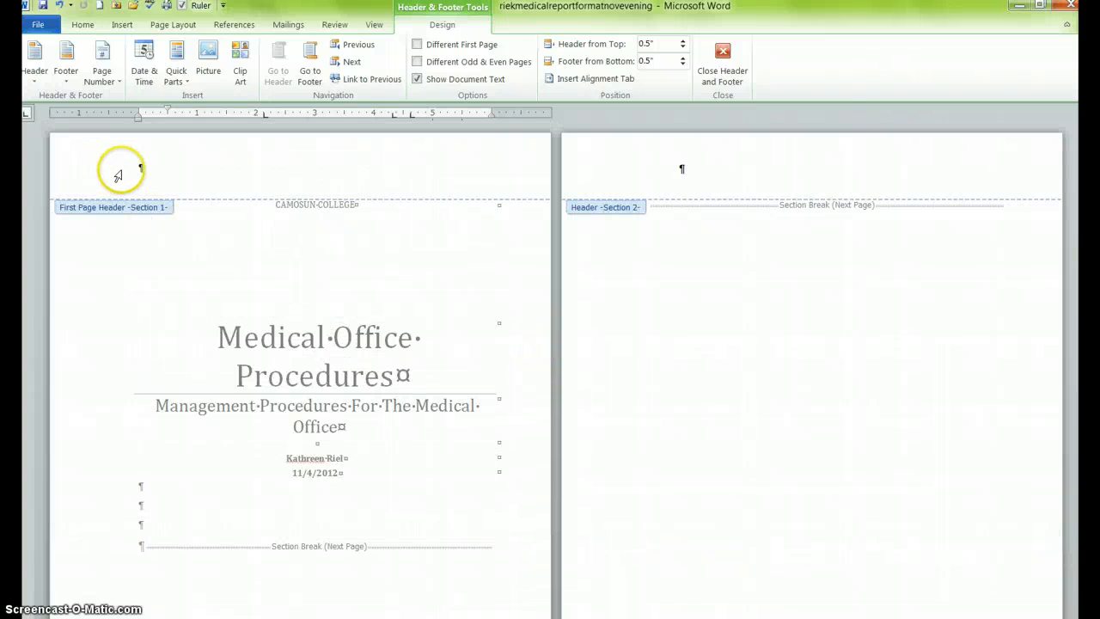
# - Check the page numbering in every section's header, from the title page through the document's last page
pyautogui.click(122, 169)
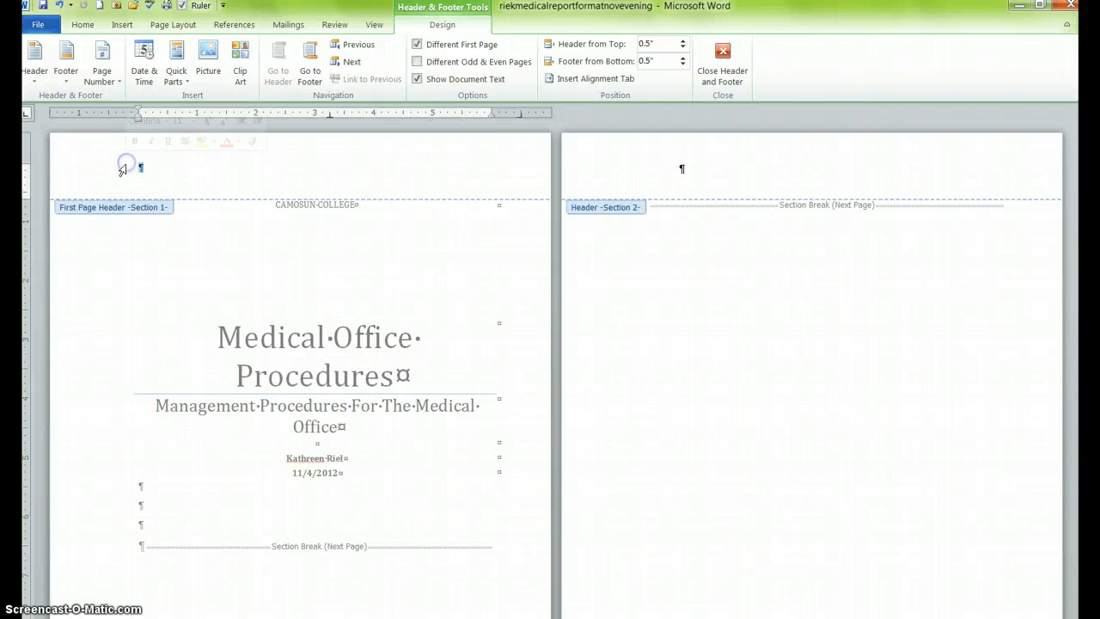
pyautogui.click(671, 170)
pyautogui.scroll(-10, 685, 218)
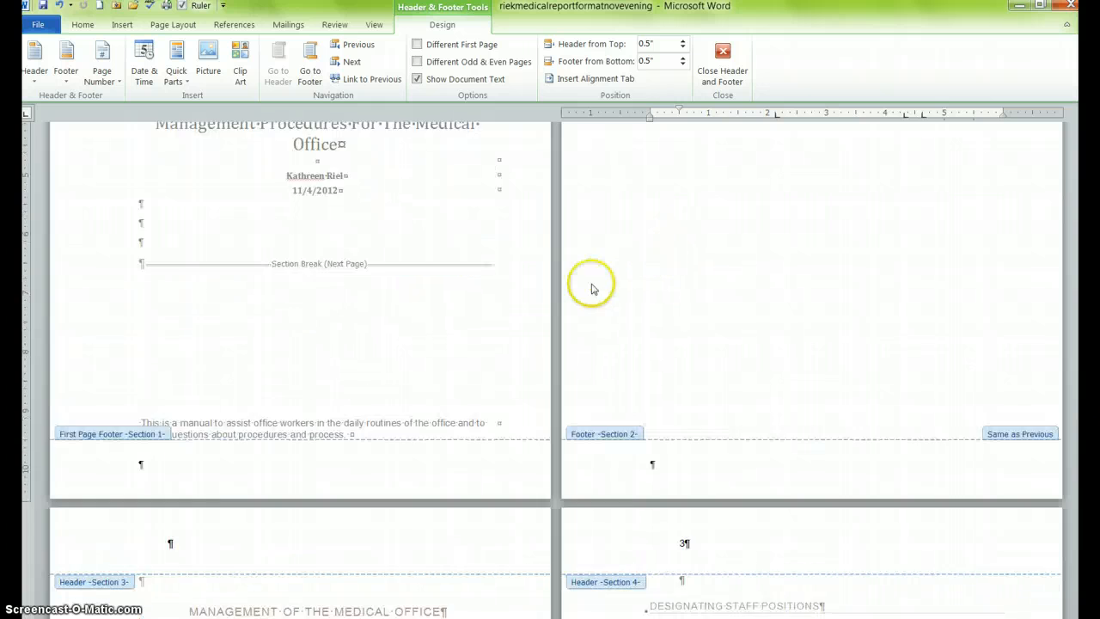
pyautogui.click(147, 445)
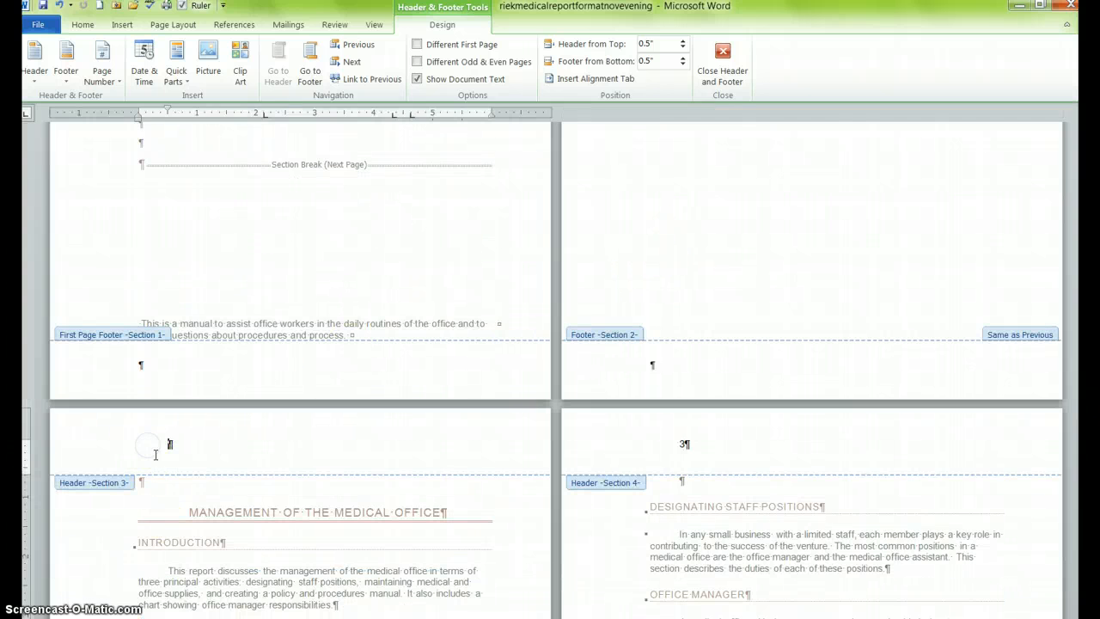
pyautogui.click(678, 443)
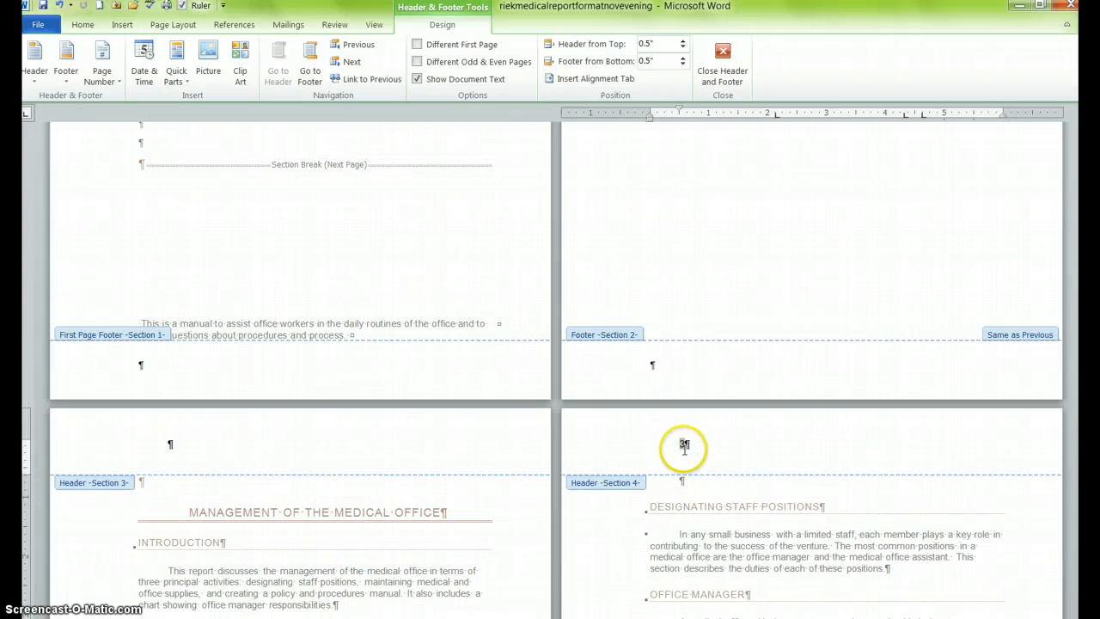
pyautogui.scroll(-20, 685, 445)
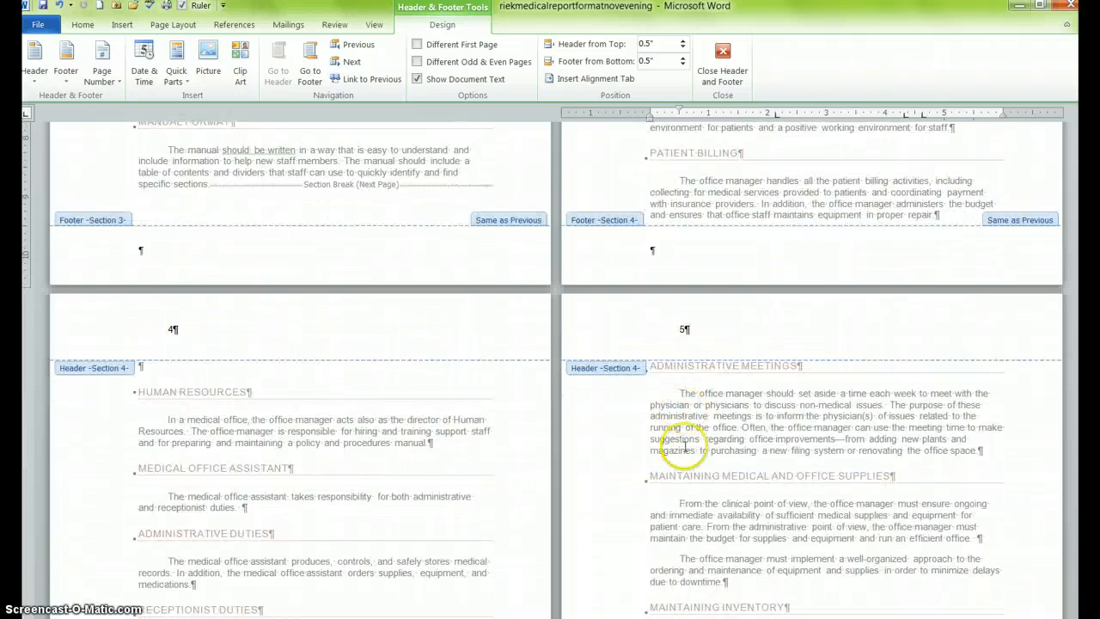
pyautogui.scroll(-10, 685, 447)
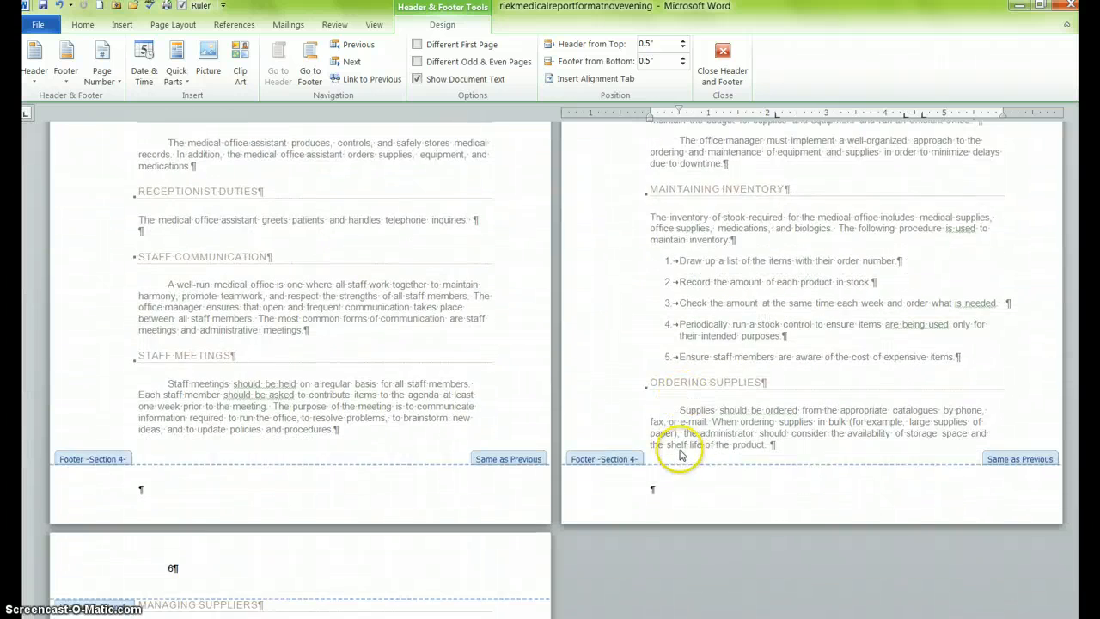
pyautogui.scroll(-4, 677, 454)
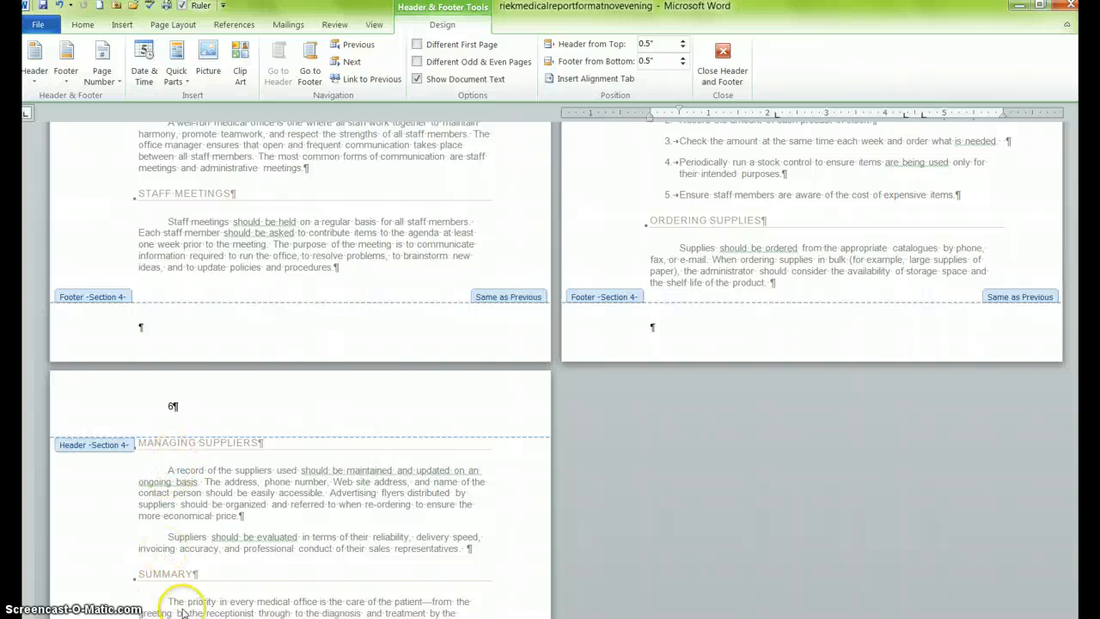